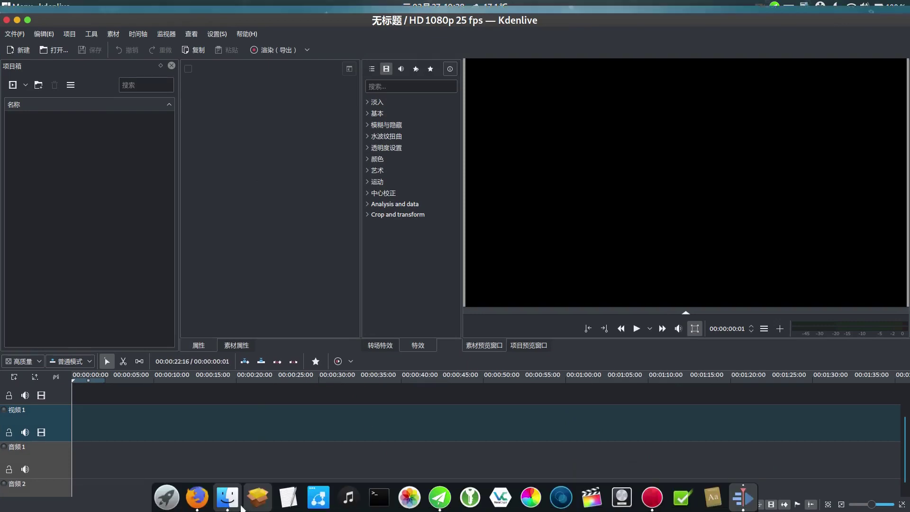
# Switch to the file manager and import MAH03566.mp4 from the VLOG 70 folder into the project bin
pyautogui.click(228, 497)
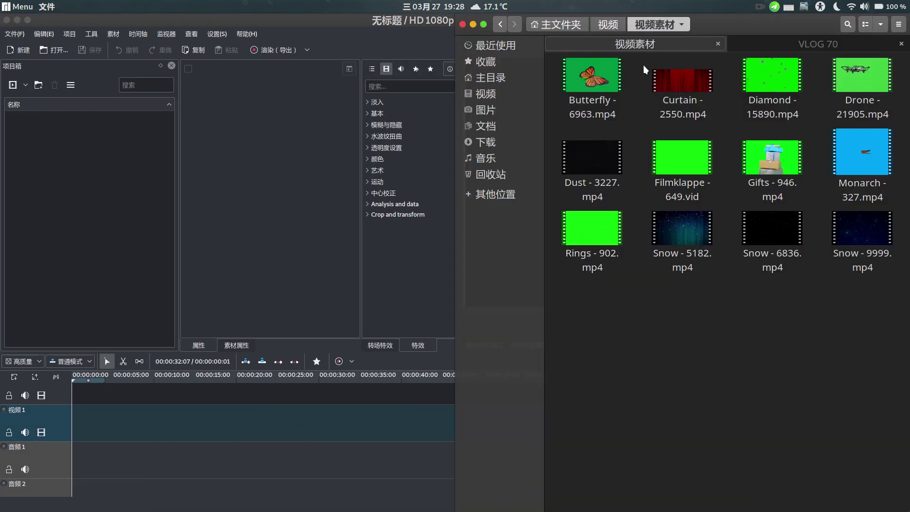
pyautogui.click(790, 41)
pyautogui.moveTo(602, 76); pyautogui.dragTo(87, 213)
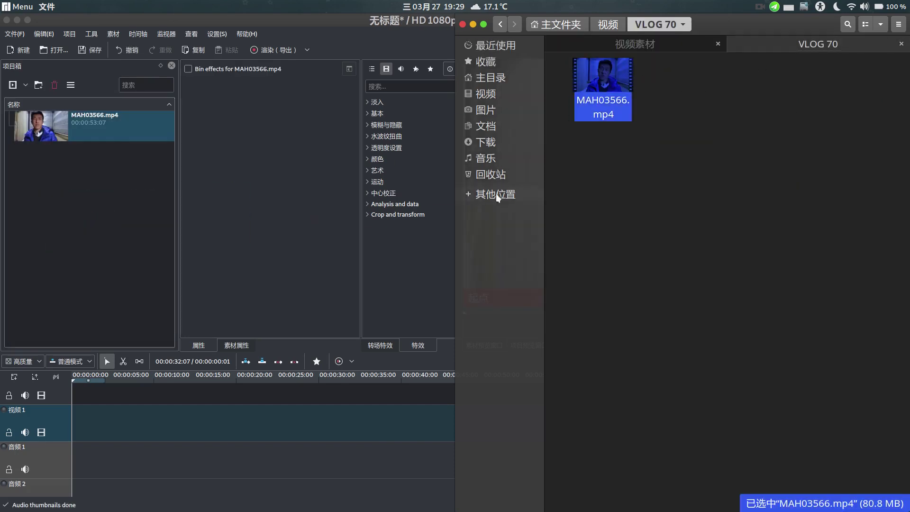
# Import every clip from the 视频素材 folder except Curtain - 2550, Gifts - 946 and Snow - 5182 into the project bin
pyautogui.click(737, 131)
pyautogui.click(657, 42)
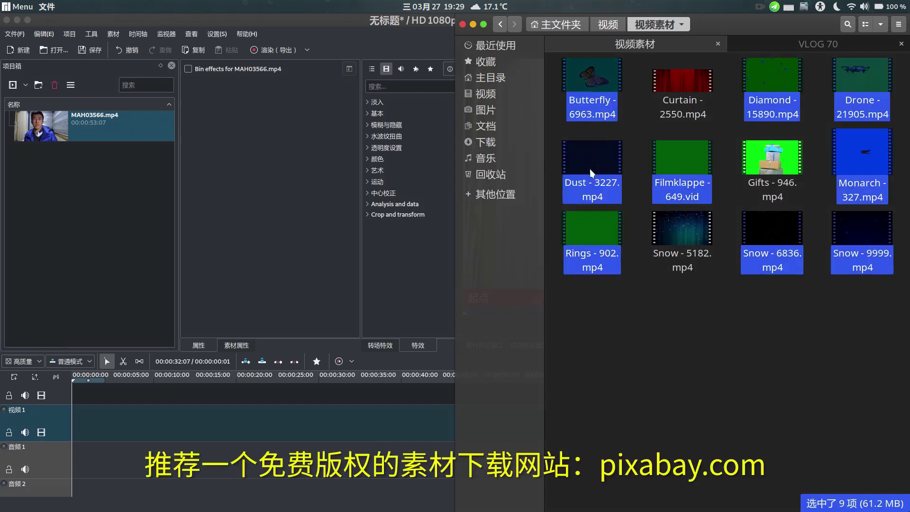
pyautogui.moveTo(590, 168); pyautogui.dragTo(76, 217)
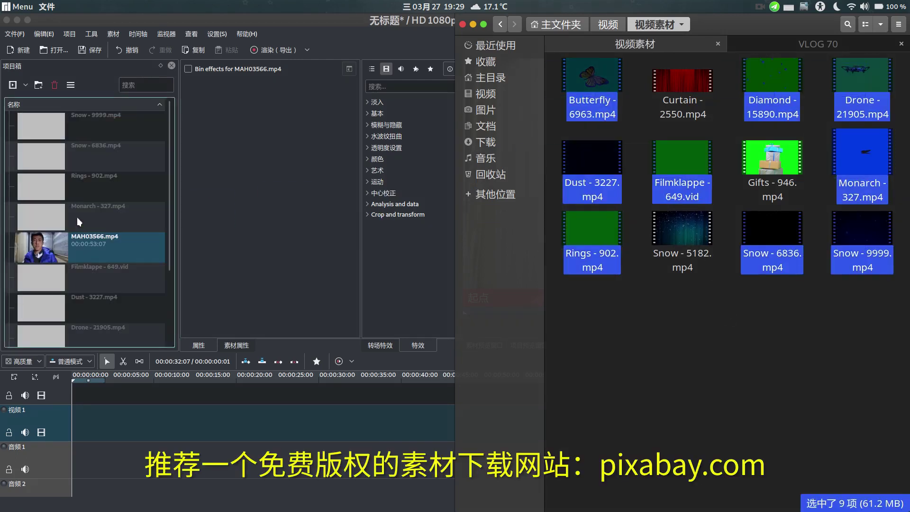
# Place MAH03566.mp4 from the project bin at the start of video track 1 (视频1)
pyautogui.scroll(-1, 90, 215)
pyautogui.click(32, 162)
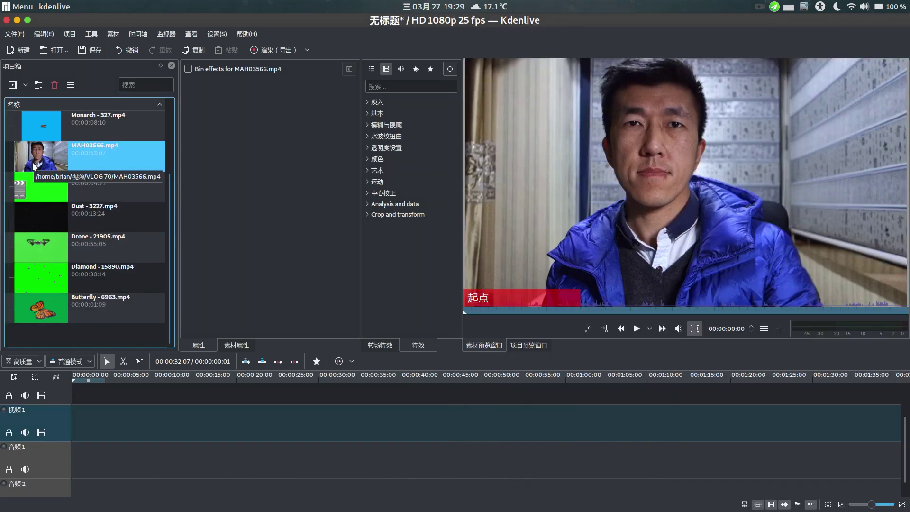
pyautogui.moveTo(32, 162); pyautogui.dragTo(113, 420)
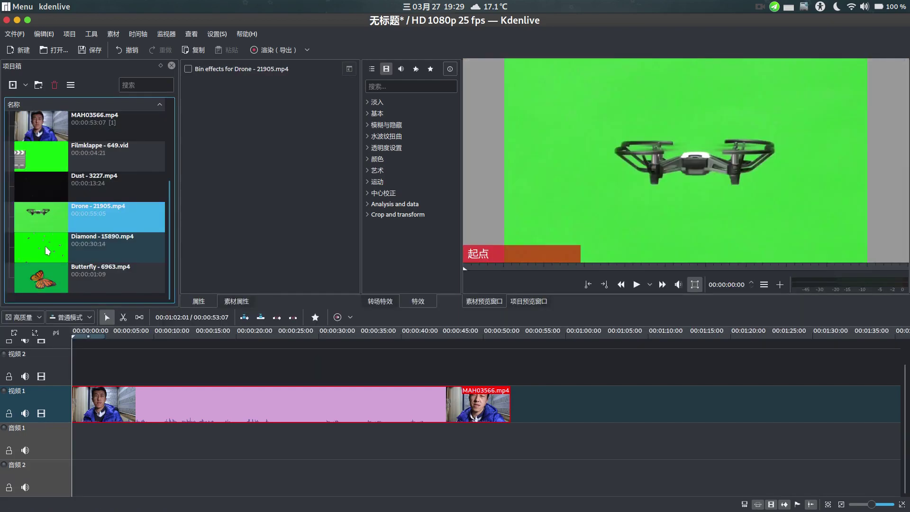
# Preview the coloured-background clips in the bin and place Butterfly - 6963.mp4 on video track 2, starting at about 00:00:01:04
pyautogui.click(44, 246)
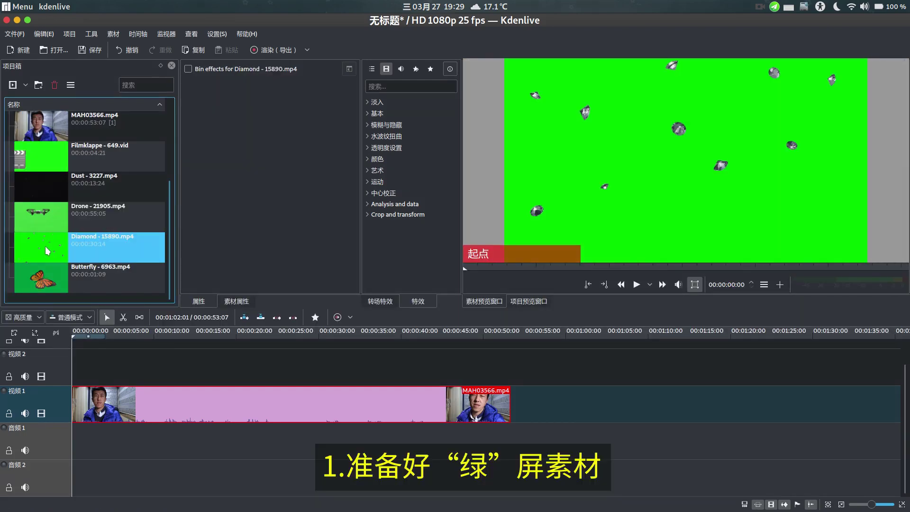
pyautogui.click(87, 217)
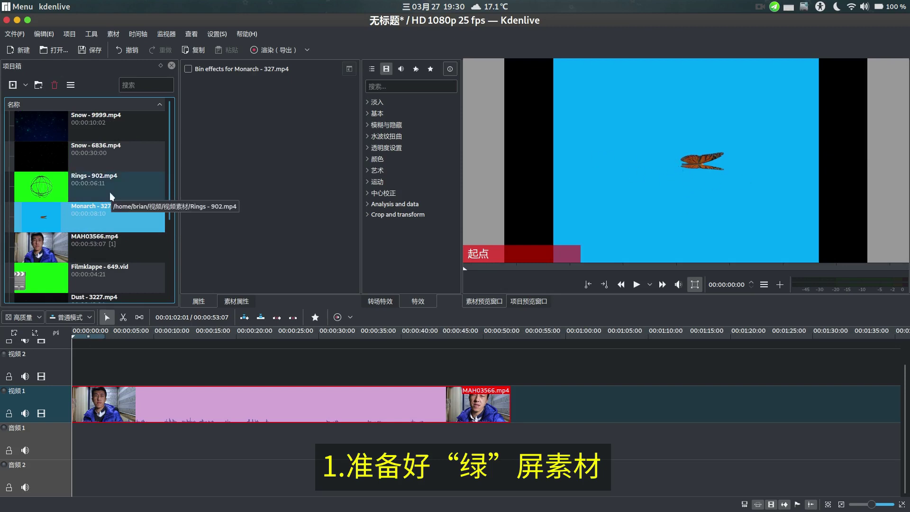
pyautogui.scroll(-1, 110, 192)
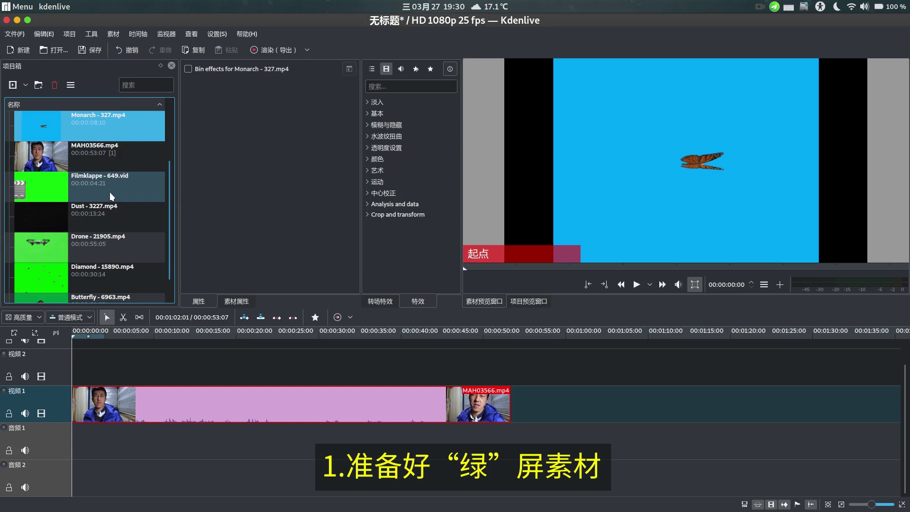
pyautogui.scroll(1, 110, 191)
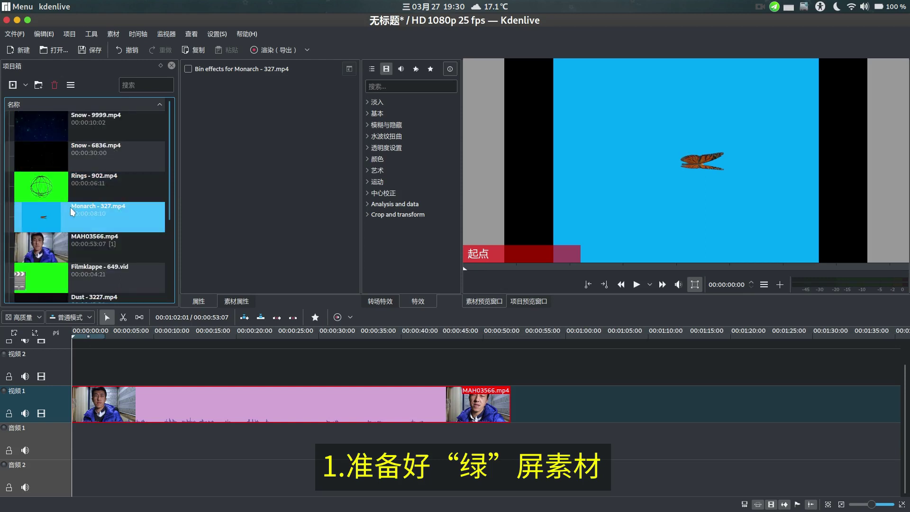
pyautogui.press('End')
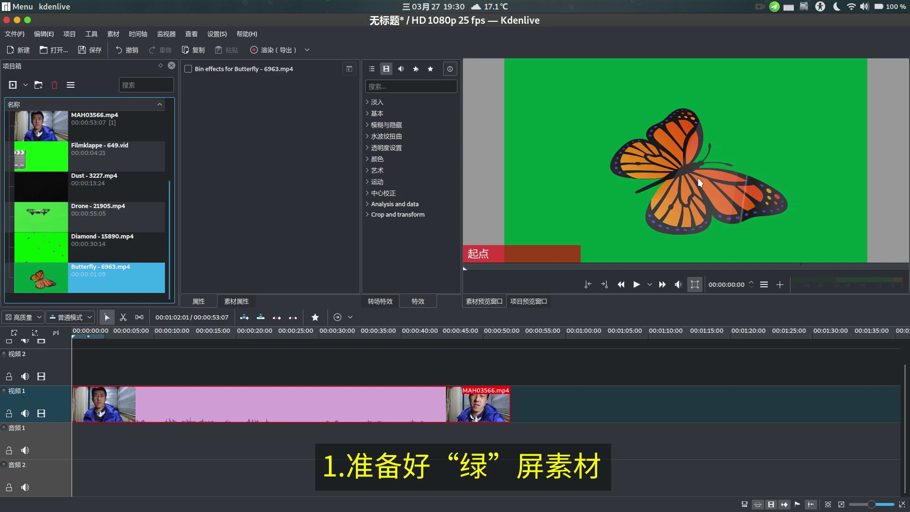
pyautogui.click(120, 335)
pyautogui.click(45, 275)
pyautogui.moveTo(45, 275); pyautogui.dragTo(122, 372)
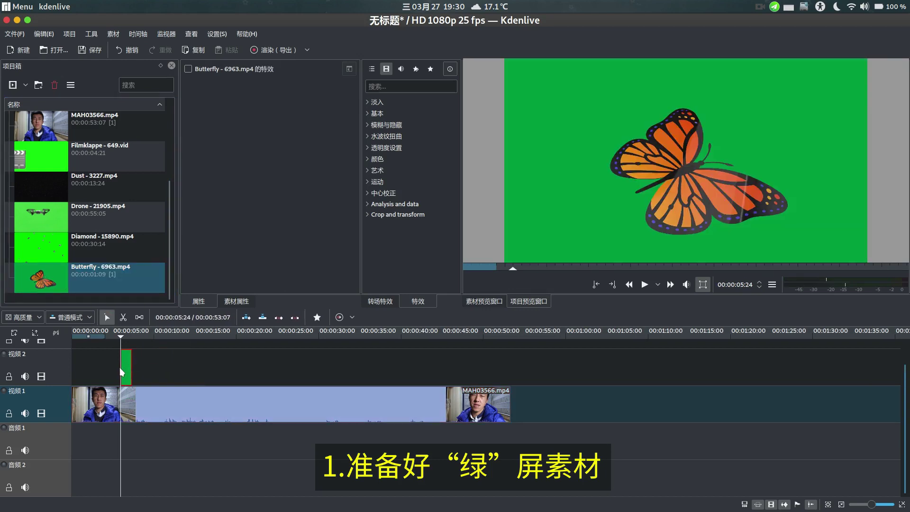
pyautogui.scroll(3, 124, 371)
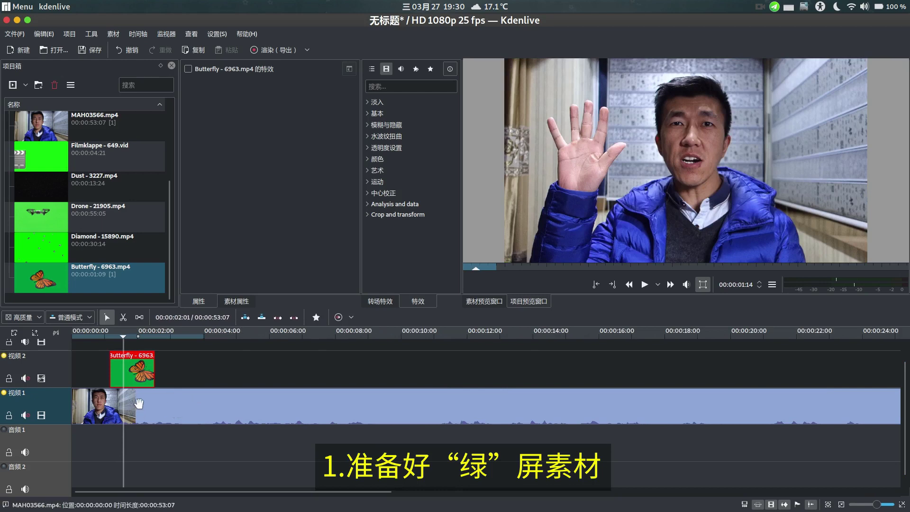
pyautogui.click(107, 407)
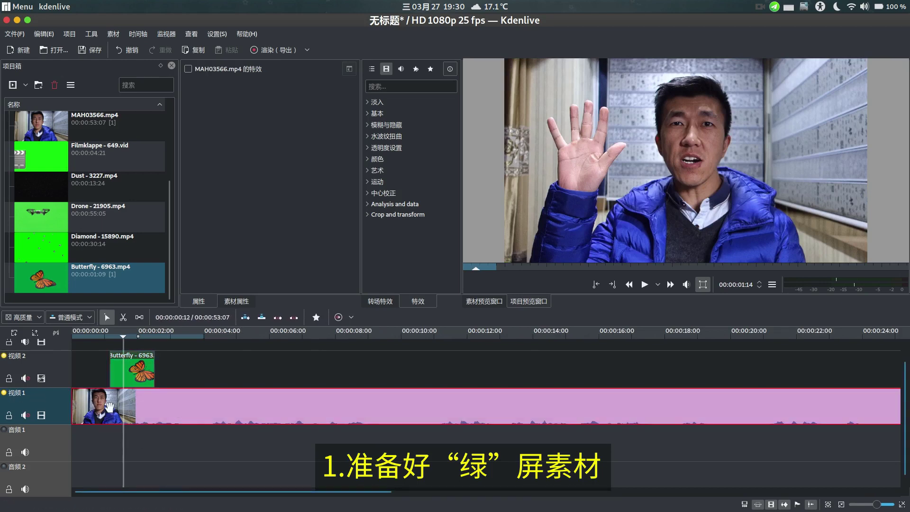
# Apply the Chroma Key (色度键) effect from the 透明度设置 category to the butterfly clip on video track 2
pyautogui.click(130, 366)
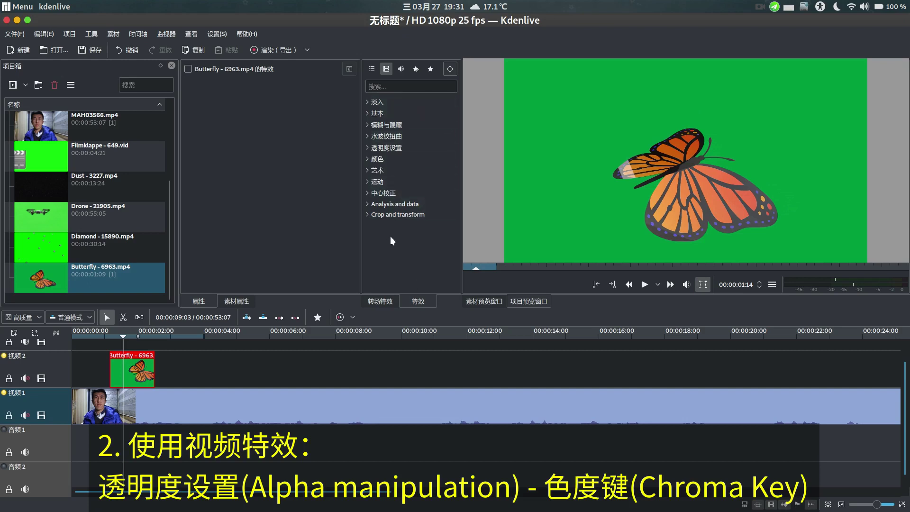
pyautogui.click(405, 148)
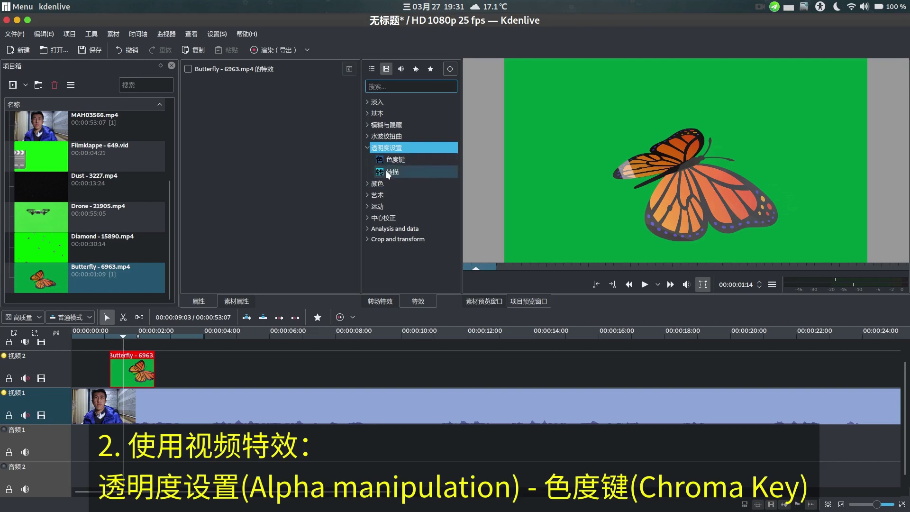
pyautogui.click(394, 161)
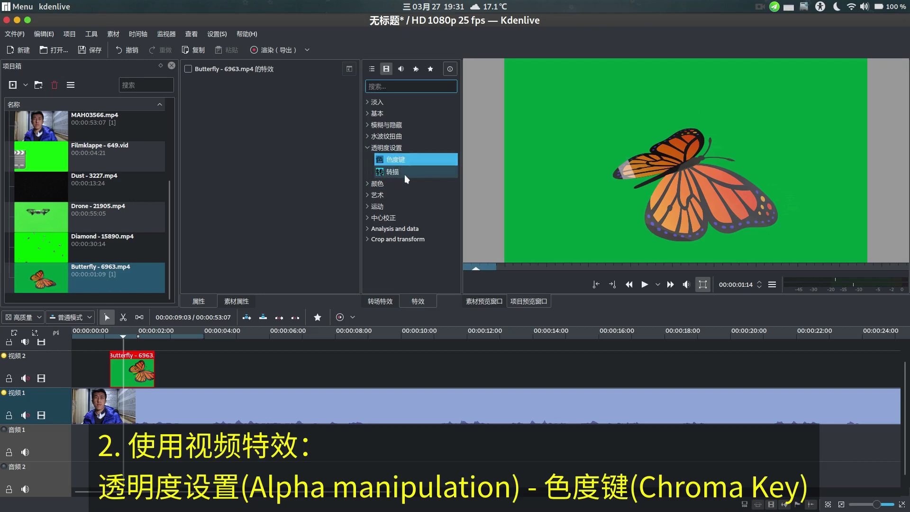
pyautogui.click(402, 173)
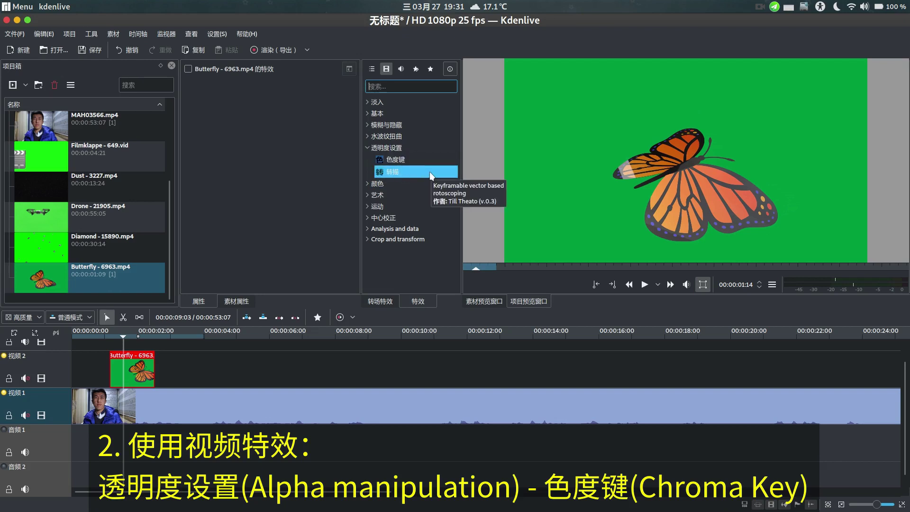
pyautogui.click(404, 160)
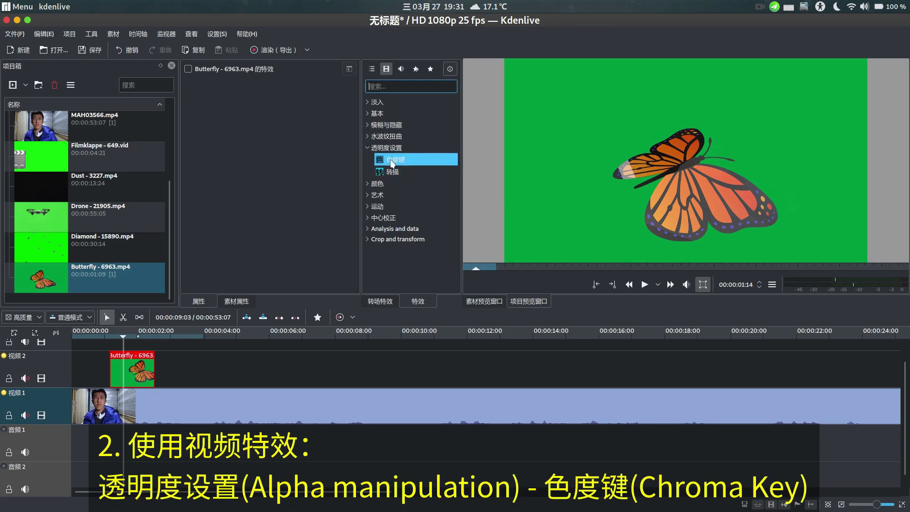
pyautogui.moveTo(391, 163); pyautogui.dragTo(131, 375)
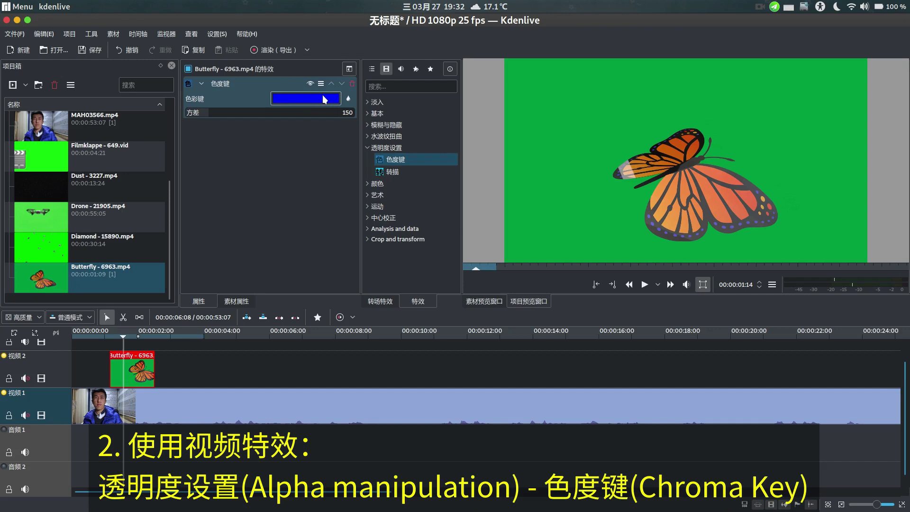
# Sample the butterfly clip's green background in the preview as the chroma key colour
pyautogui.click(348, 100)
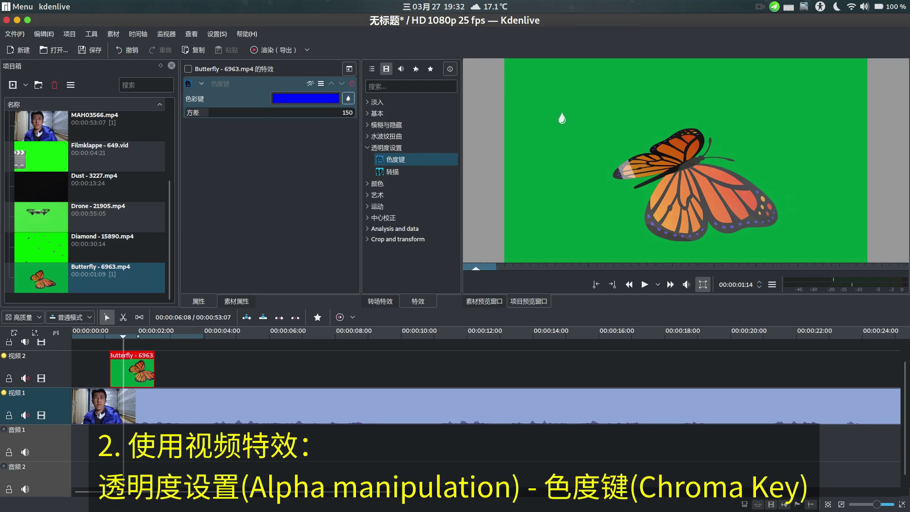
pyautogui.click(561, 118)
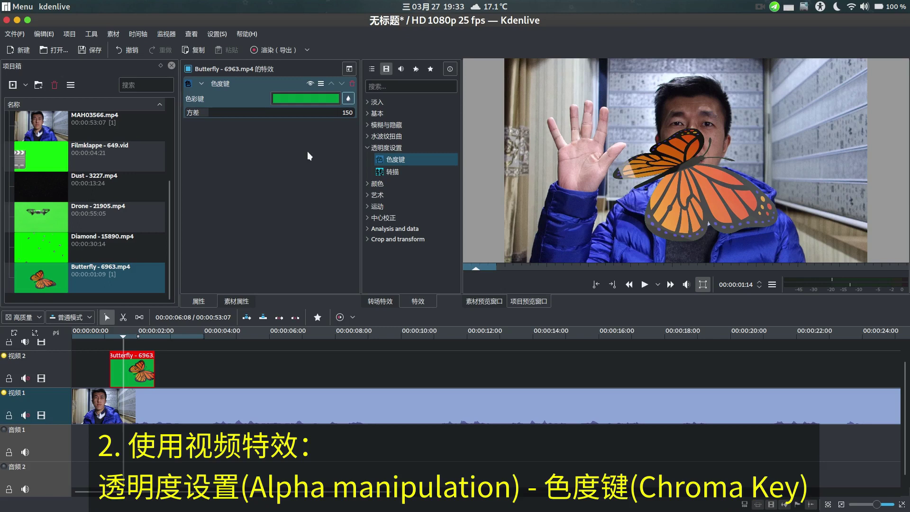
pyautogui.click(296, 99)
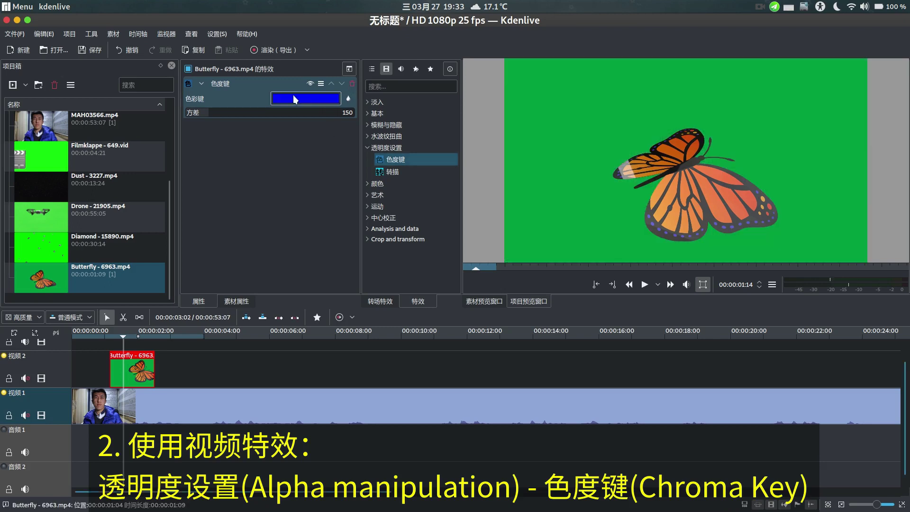
# Set the key colour to the butterfly clip's green background using the screen colour picker in the Select Color dialog
pyautogui.click(305, 97)
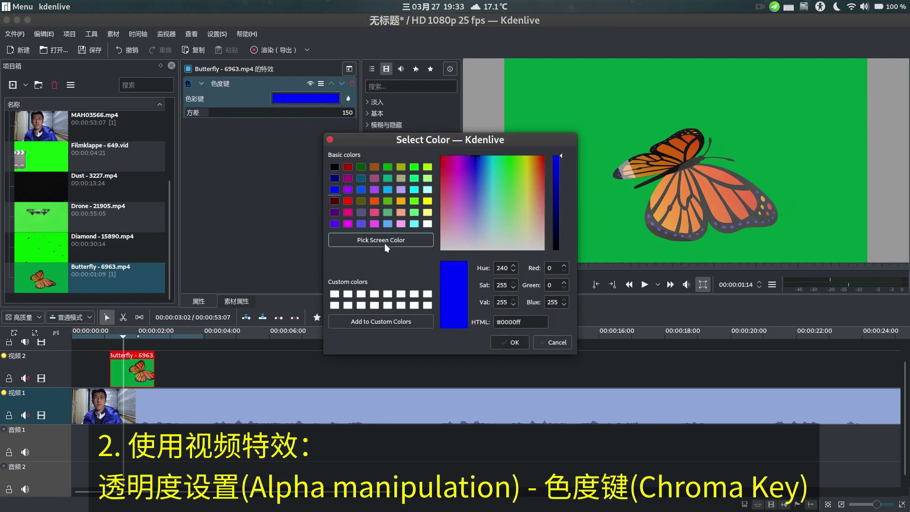
pyautogui.click(411, 242)
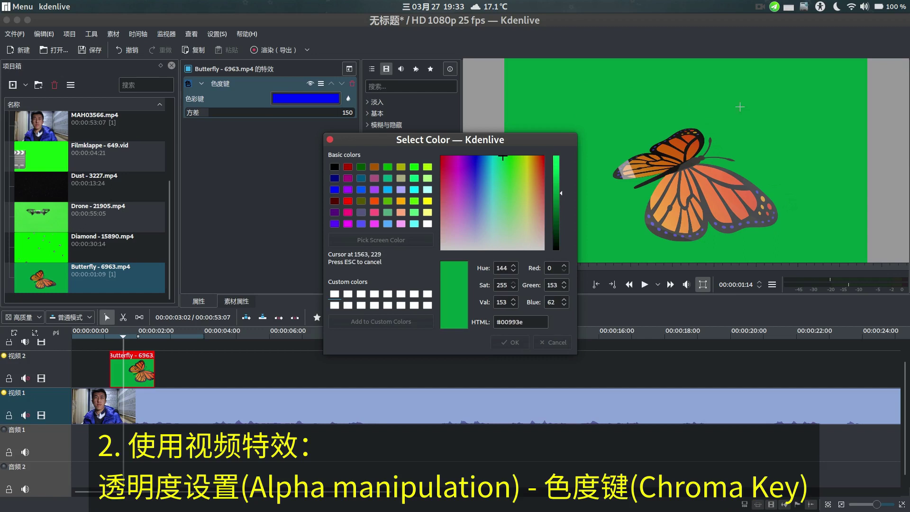
pyautogui.click(624, 95)
pyautogui.click(515, 342)
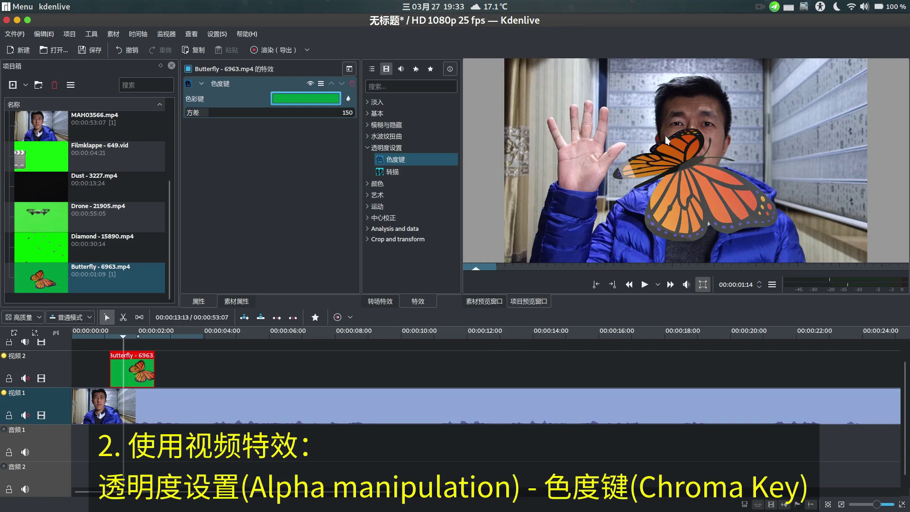
# Play the section with the keyed butterfly overlay to check the composite
pyautogui.click(112, 338)
pyautogui.press('space')
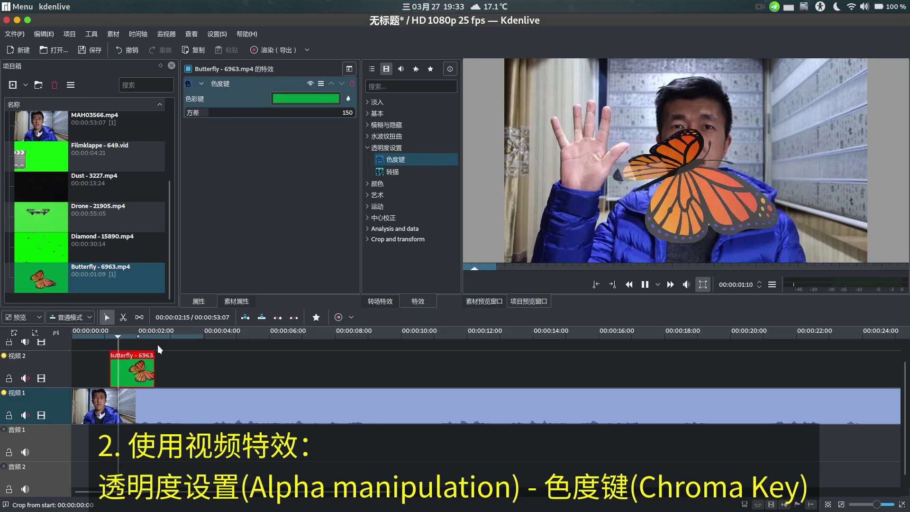
pyautogui.click(121, 336)
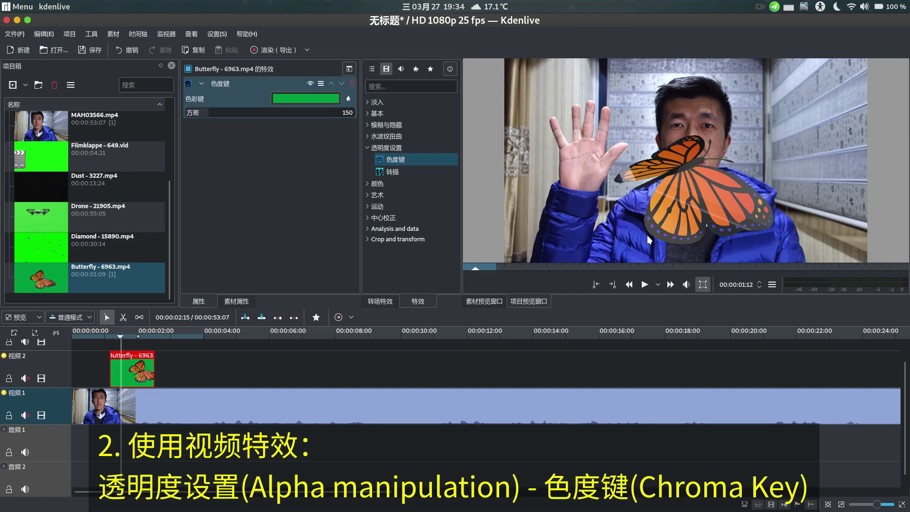
# Set the variance (方差) of the butterfly clip's chroma key effect to 234
pyautogui.moveTo(227, 114); pyautogui.dragTo(212, 101)
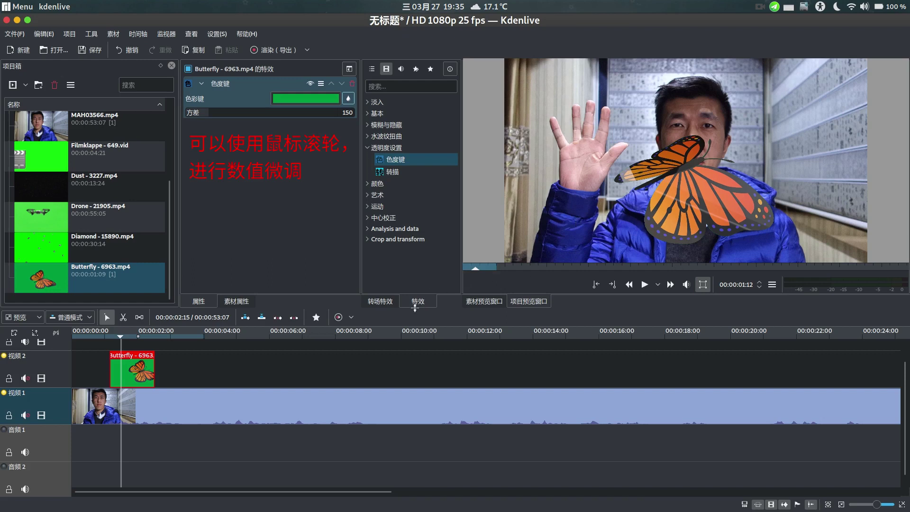
pyautogui.moveTo(415, 308); pyautogui.dragTo(415, 405)
pyautogui.scroll(6, 219, 114)
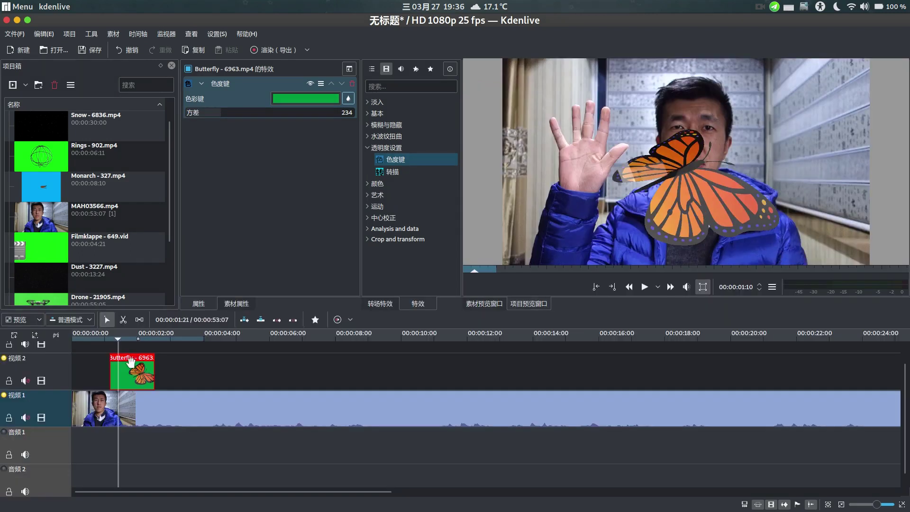
# Replace the butterfly clip on video track 2 with Monarch - 327.mp4, starting at about 00:00:01:21
pyautogui.press('Delete')
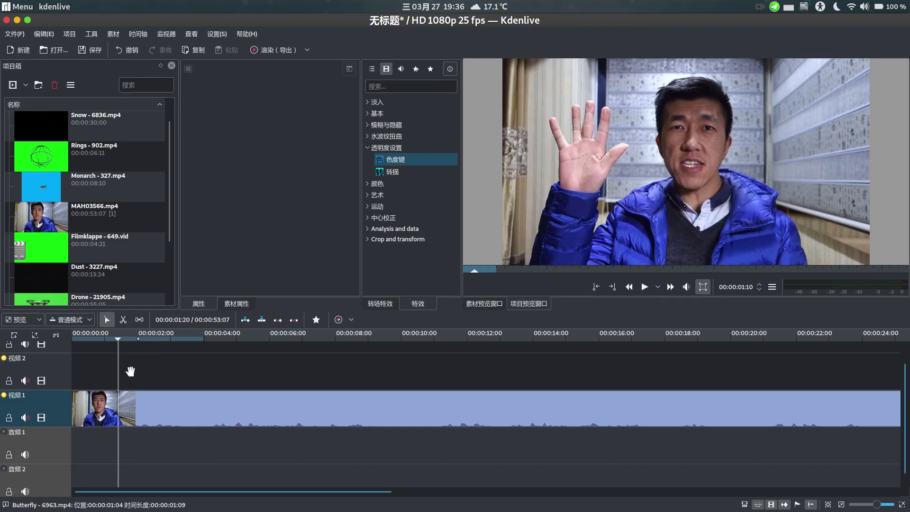
pyautogui.click(41, 183)
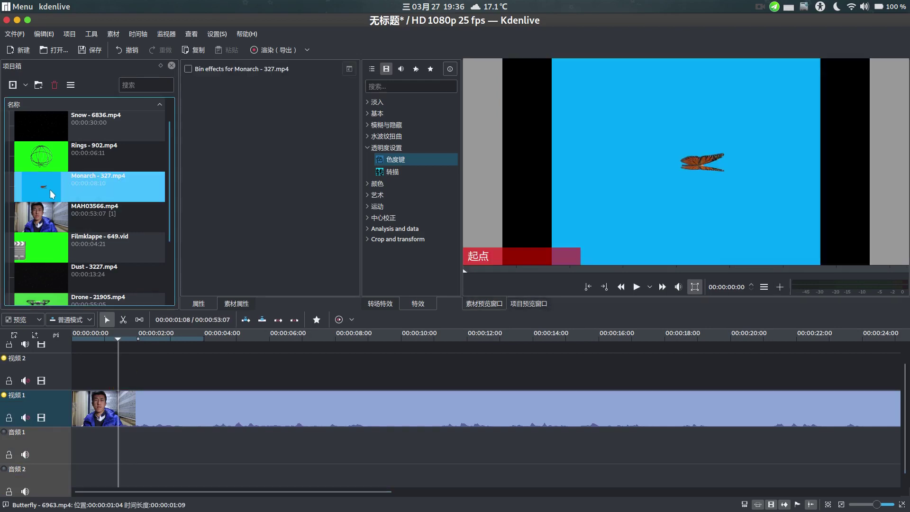
pyautogui.moveTo(43, 186); pyautogui.dragTo(146, 369)
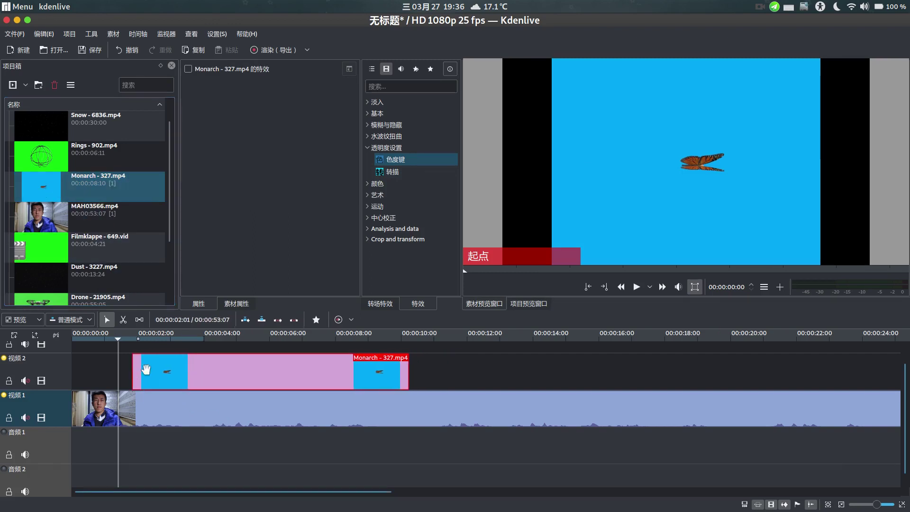
# Apply the Chroma Key (色度键) effect to the Monarch clip and sample its blue background as the key colour
pyautogui.click(158, 334)
pyautogui.click(184, 419)
pyautogui.click(193, 376)
pyautogui.click(385, 161)
pyautogui.moveTo(385, 161); pyautogui.dragTo(195, 374)
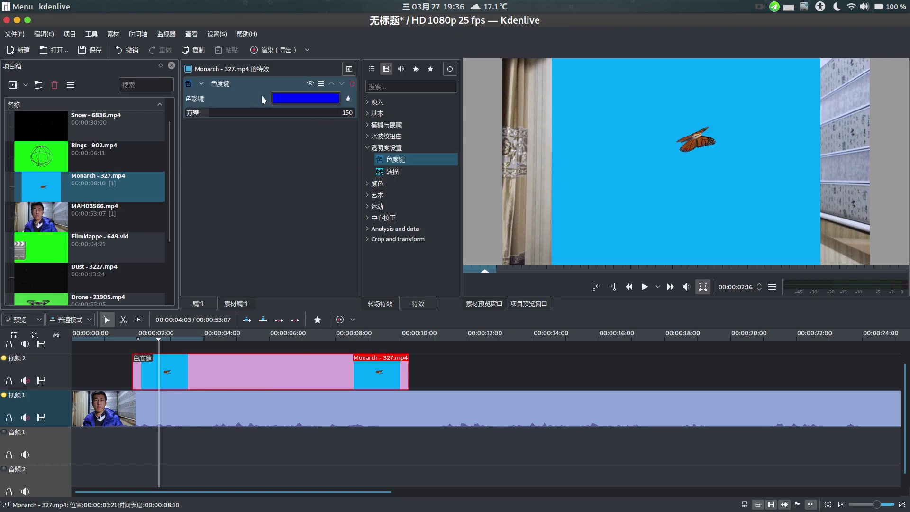
pyautogui.click(348, 98)
pyautogui.click(620, 137)
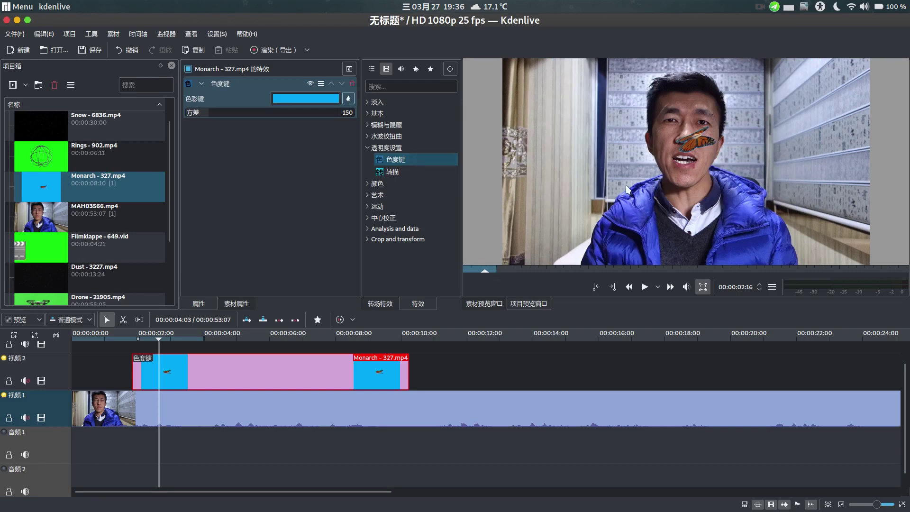
# Show the project monitor's zoom control (缩放) and magnify the preview to inspect the butterfly's keyed edges
pyautogui.rightClick(687, 150)
pyautogui.click(655, 152)
pyautogui.rightClick(681, 144)
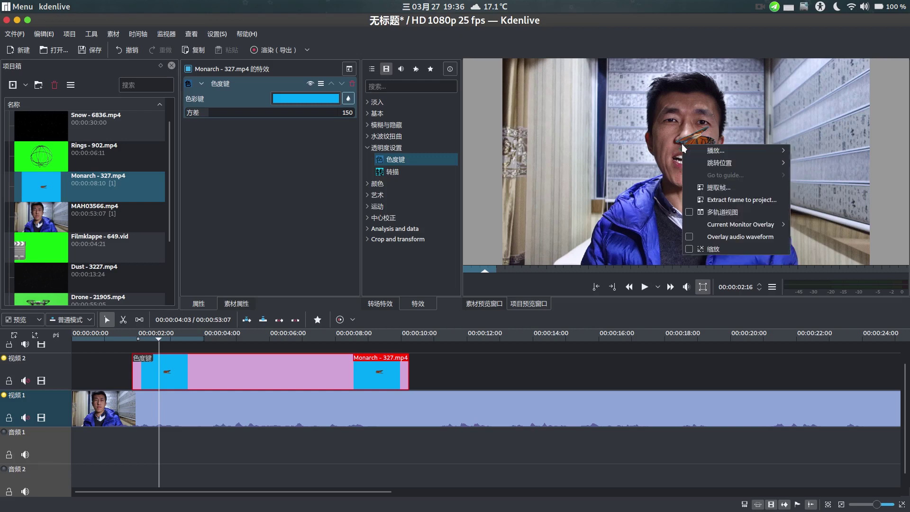
pyautogui.click(721, 248)
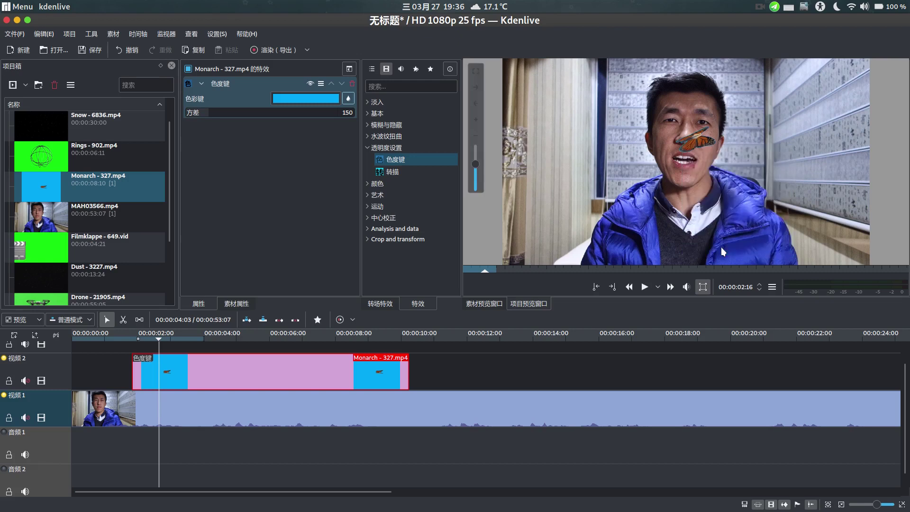
pyautogui.moveTo(475, 164); pyautogui.dragTo(475, 157)
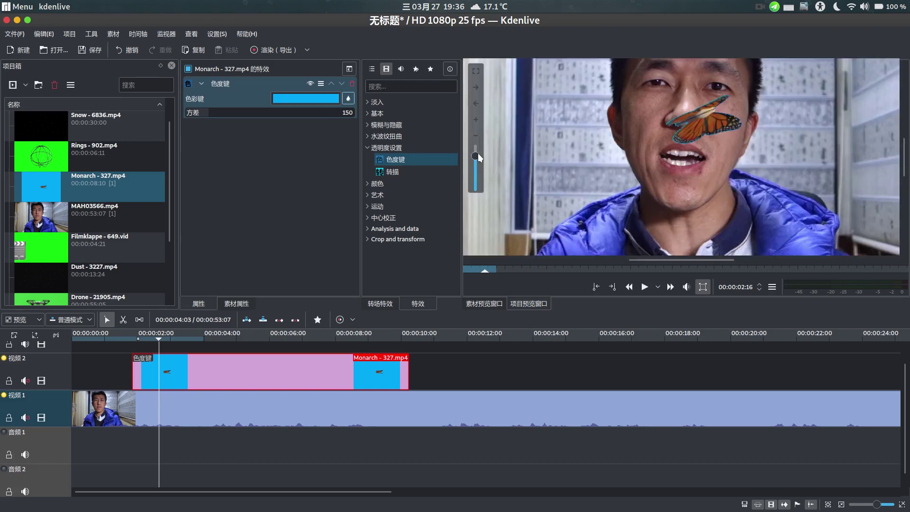
pyautogui.moveTo(477, 149); pyautogui.dragTo(479, 147)
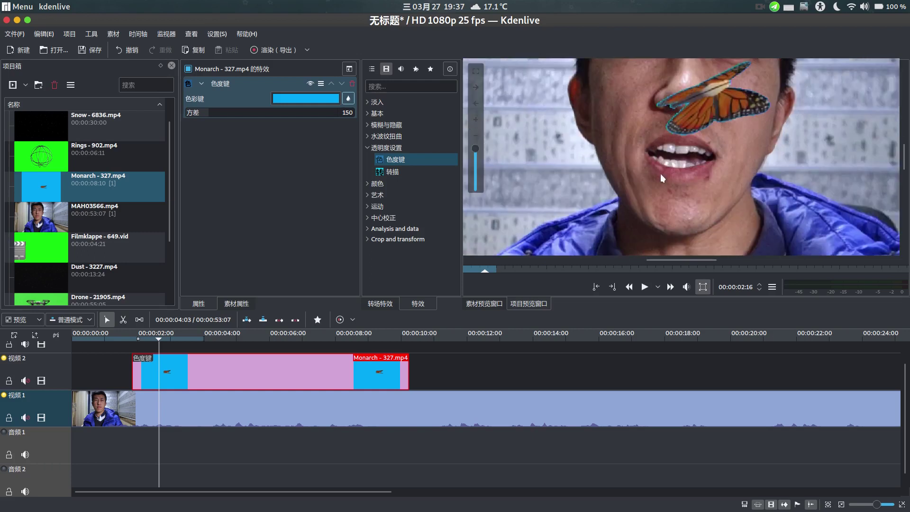
# Set the variance (方差) of the Monarch clip's chroma key to 308, then restore the preview size and hide the monitor's zoom control
pyautogui.moveTo(209, 114); pyautogui.dragTo(235, 114)
pyautogui.moveTo(474, 150); pyautogui.dragTo(477, 164)
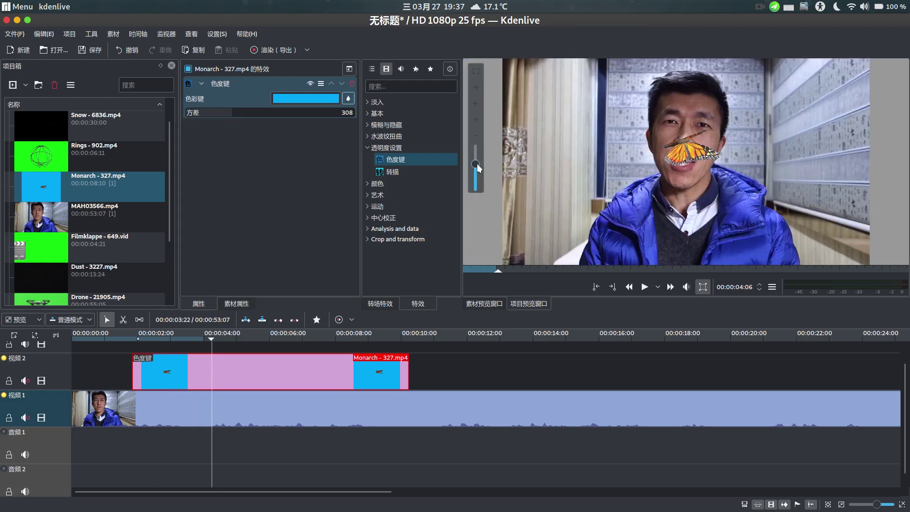
pyautogui.rightClick(597, 135)
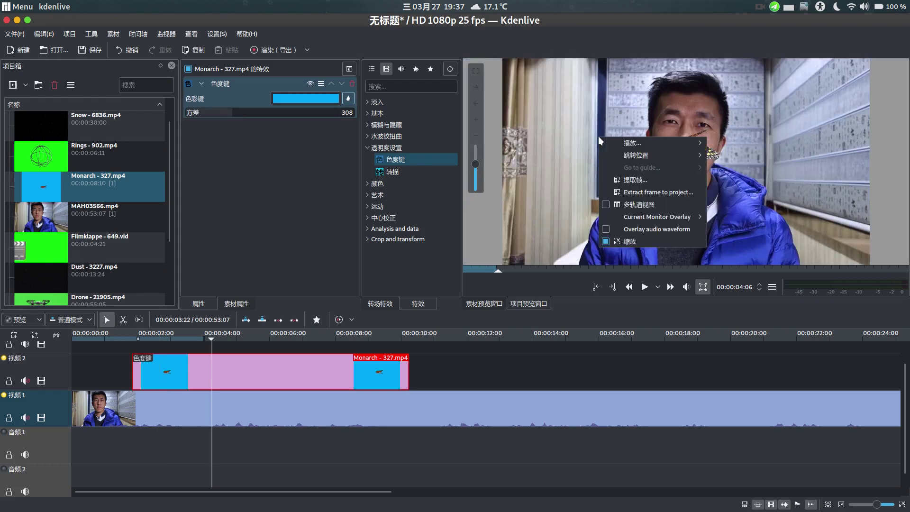
pyautogui.click(605, 243)
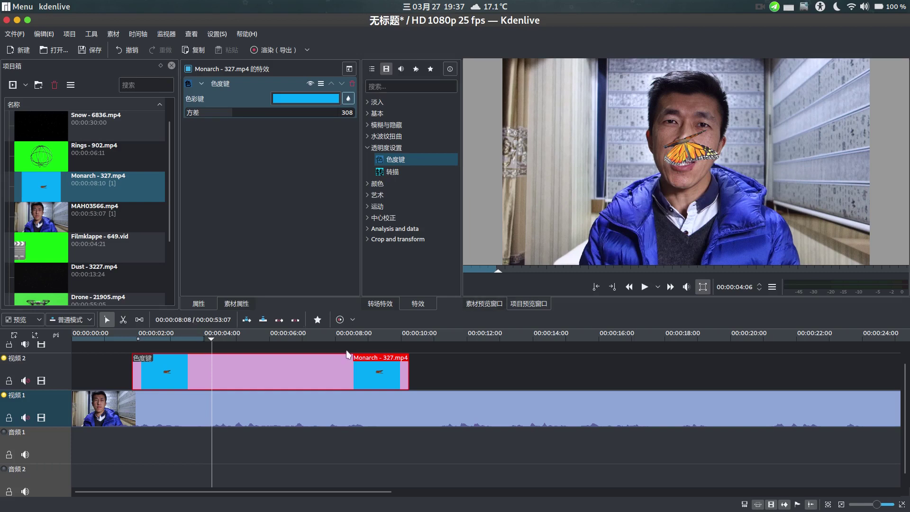
# Play the Monarch overlay section from 00:00:01:18 to check the key, and return the playhead to 00:00:04:03
pyautogui.click(128, 334)
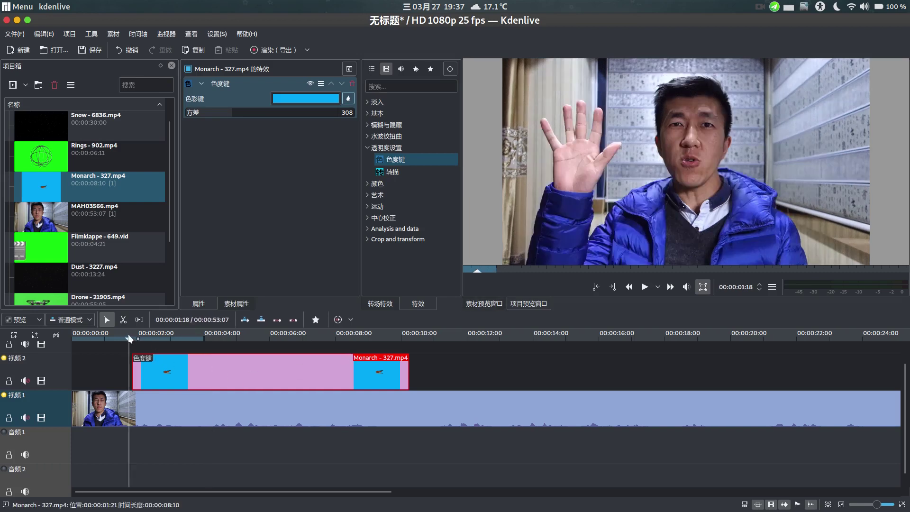
pyautogui.press('space')
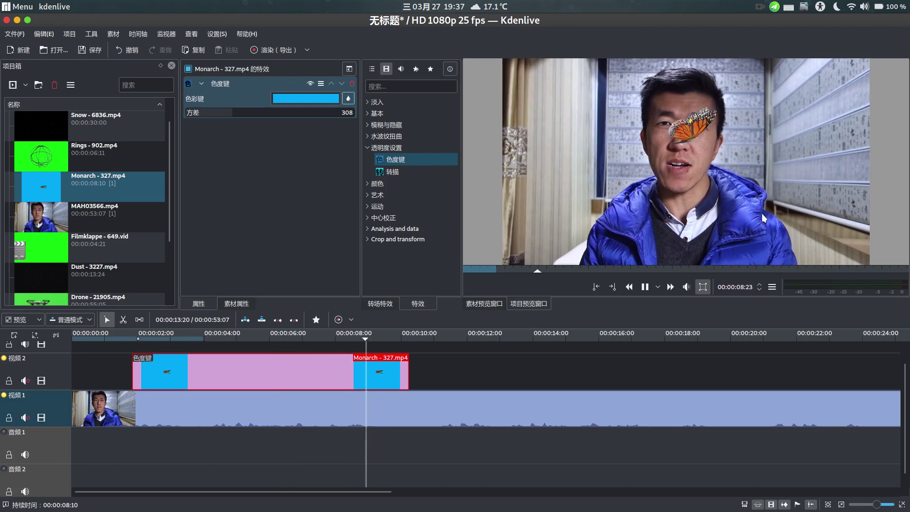
pyautogui.click(207, 335)
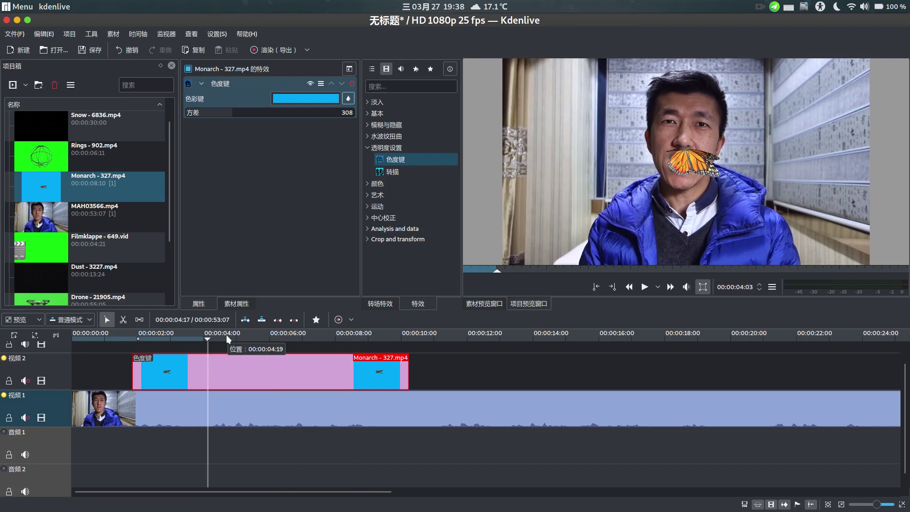